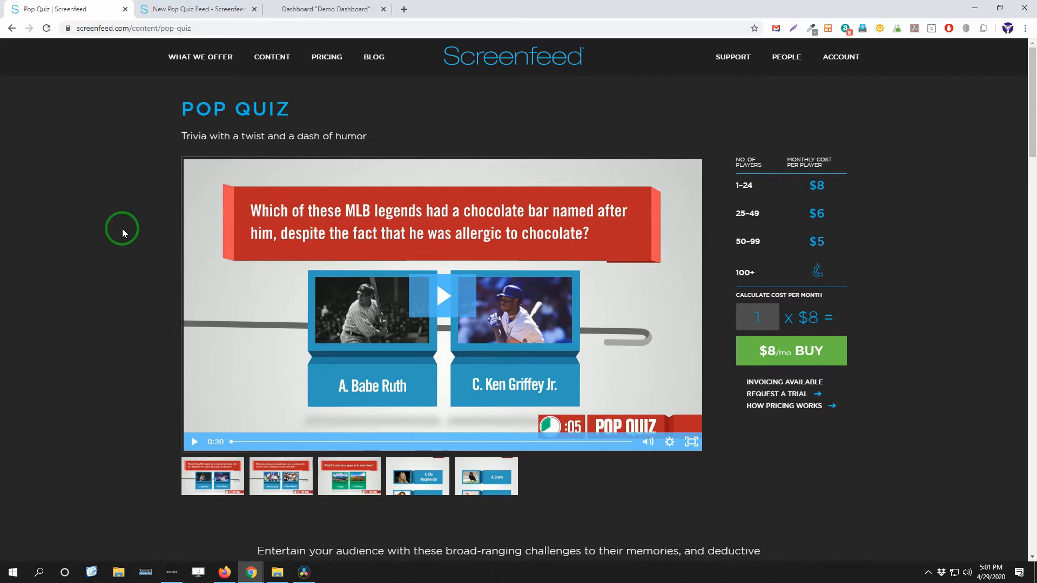
# In the new Pop Quiz feed form, set the delivery method to HTML, the shape to 16:9 and the media type to Pop Quiz Video.
pyautogui.click(183, 10)
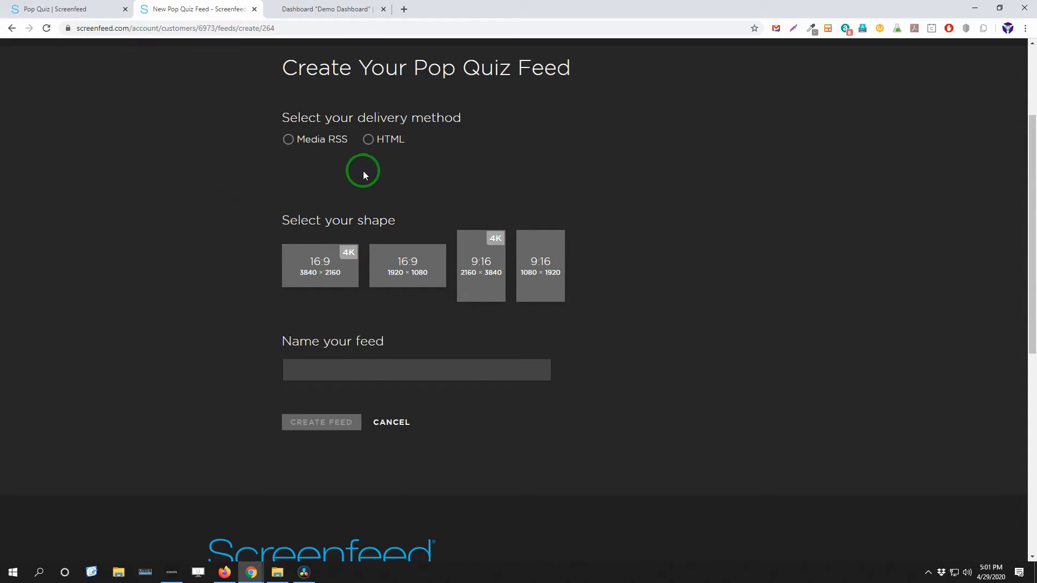
pyautogui.click(369, 143)
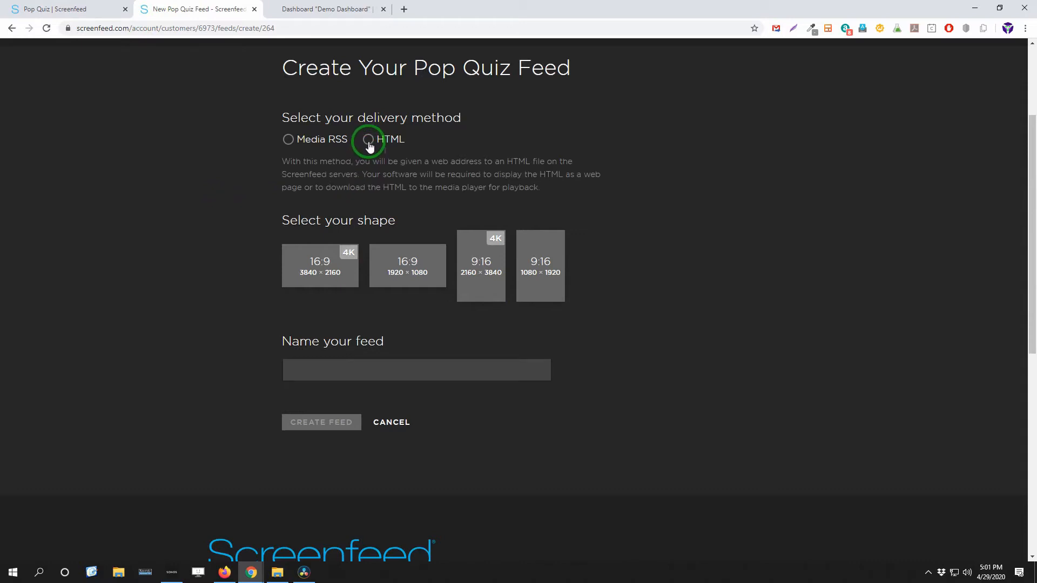
pyautogui.click(369, 142)
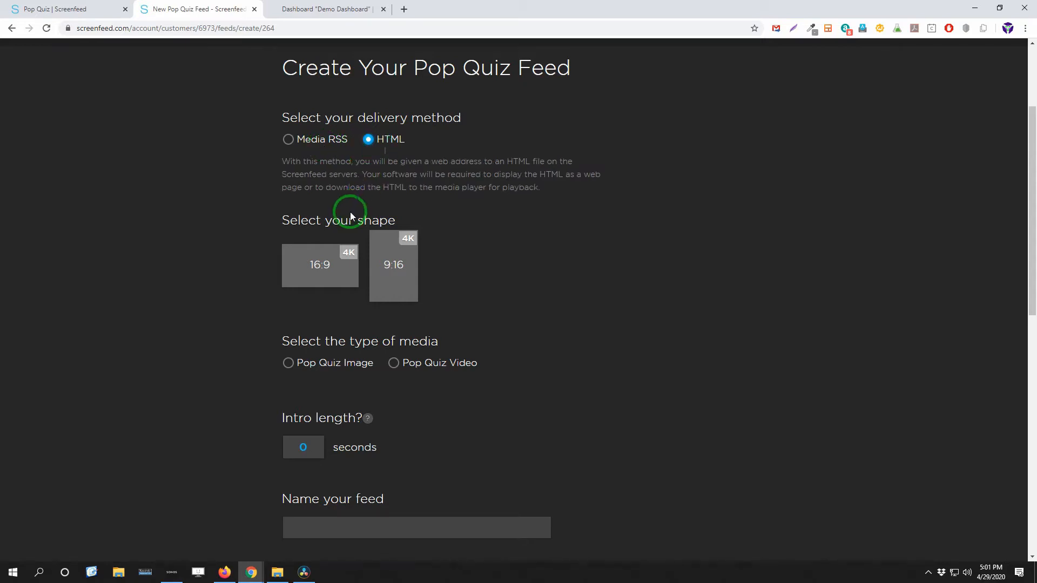
pyautogui.click(324, 264)
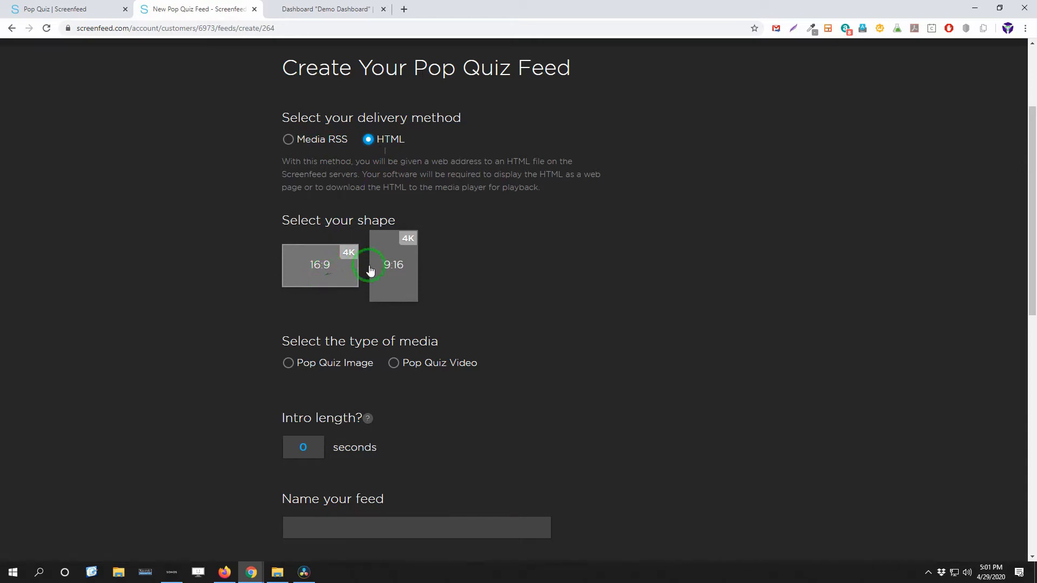
pyautogui.click(317, 270)
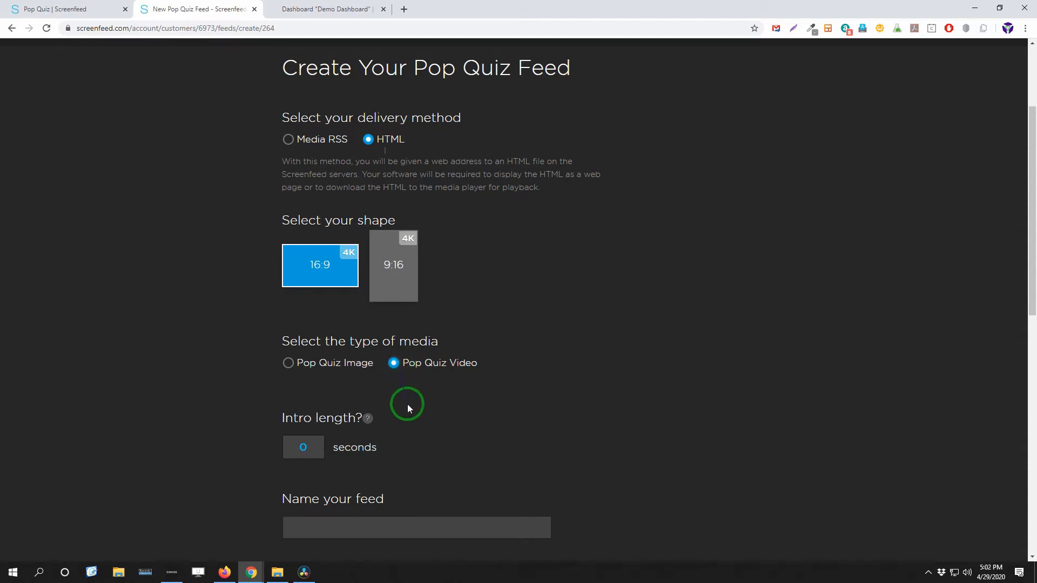
# Create the feed under the name "Pop Quiz" and copy its feed URL.
pyautogui.click(409, 521)
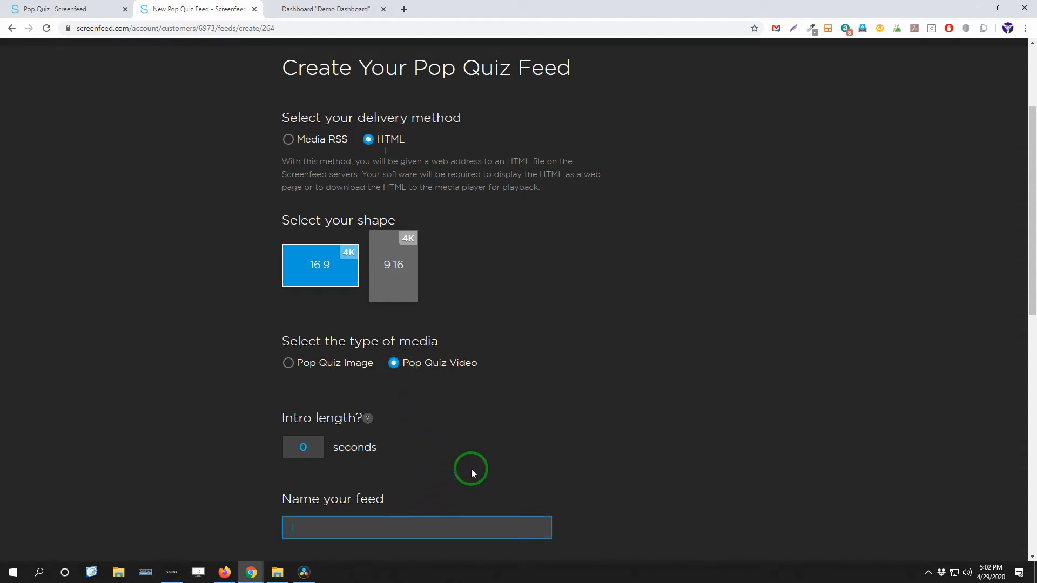
pyautogui.write('Pop Quiz')
pyautogui.scroll(-2, 471, 469)
pyautogui.click(320, 472)
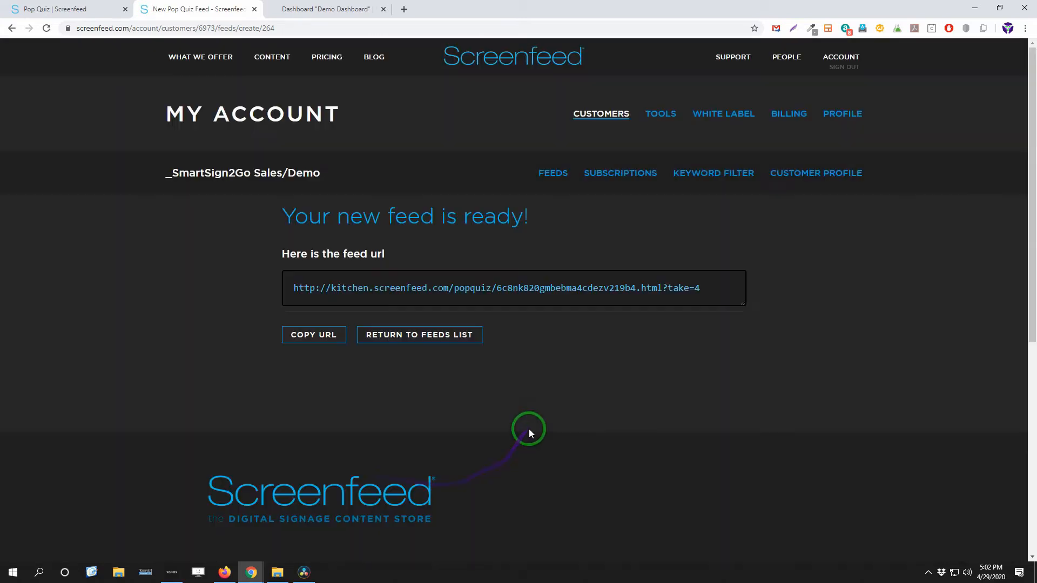
pyautogui.click(317, 339)
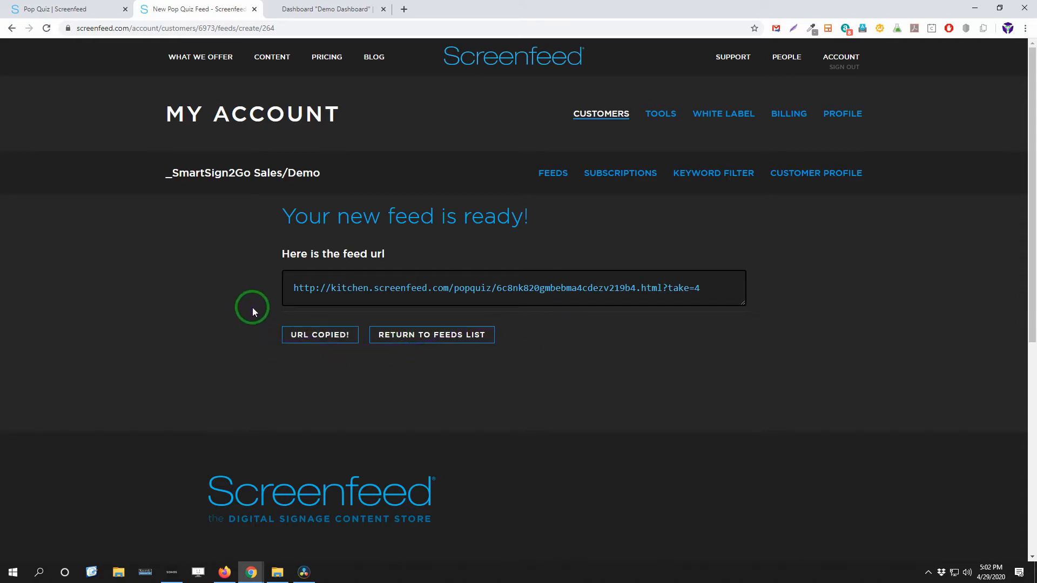
# Open the Pop Quiz page from the SmartSign2go dashboard for design and add a Web page element to it.
pyautogui.click(324, 8)
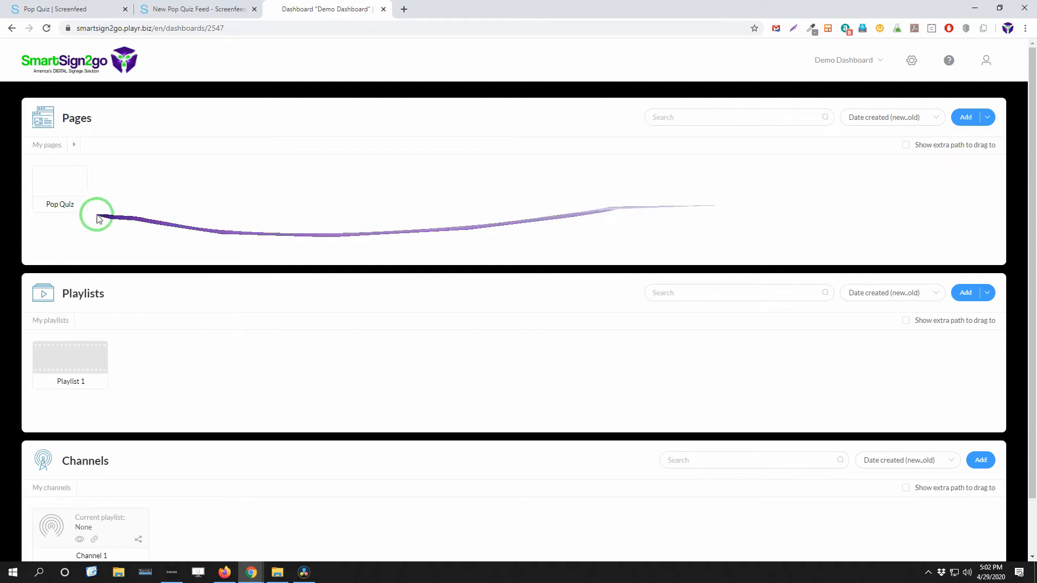
pyautogui.click(63, 189)
pyautogui.click(62, 235)
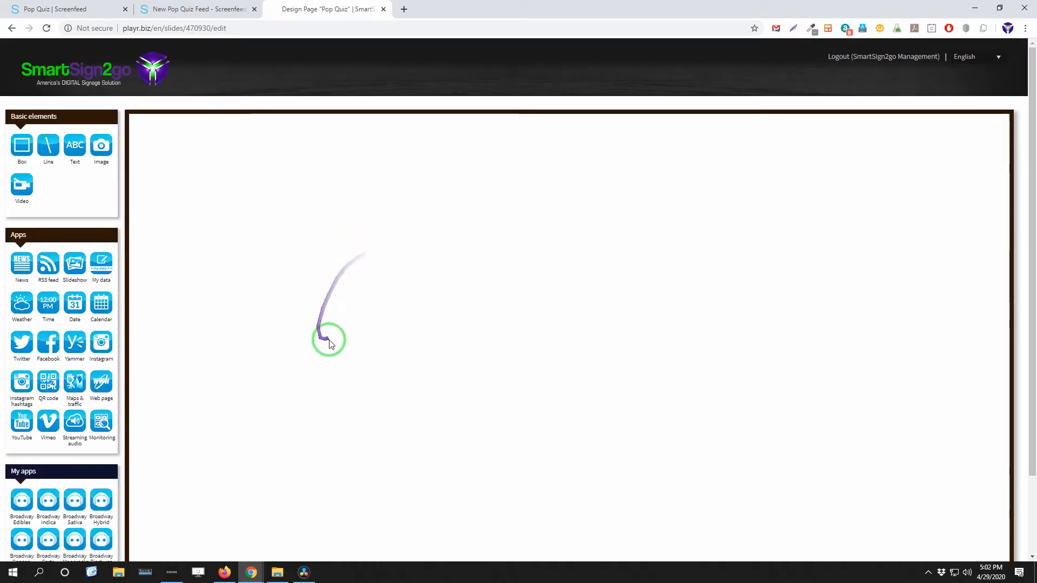
pyautogui.click(103, 385)
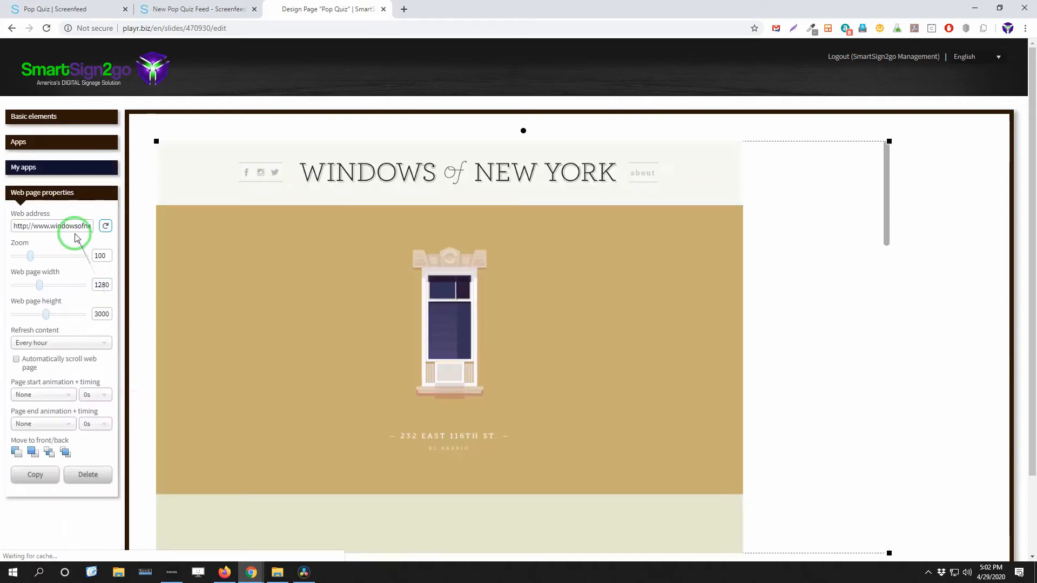
# Replace the web page element's address with the copied Pop Quiz feed URL and load it.
pyautogui.click(72, 229)
pyautogui.hotkey('ctrl', 'a')
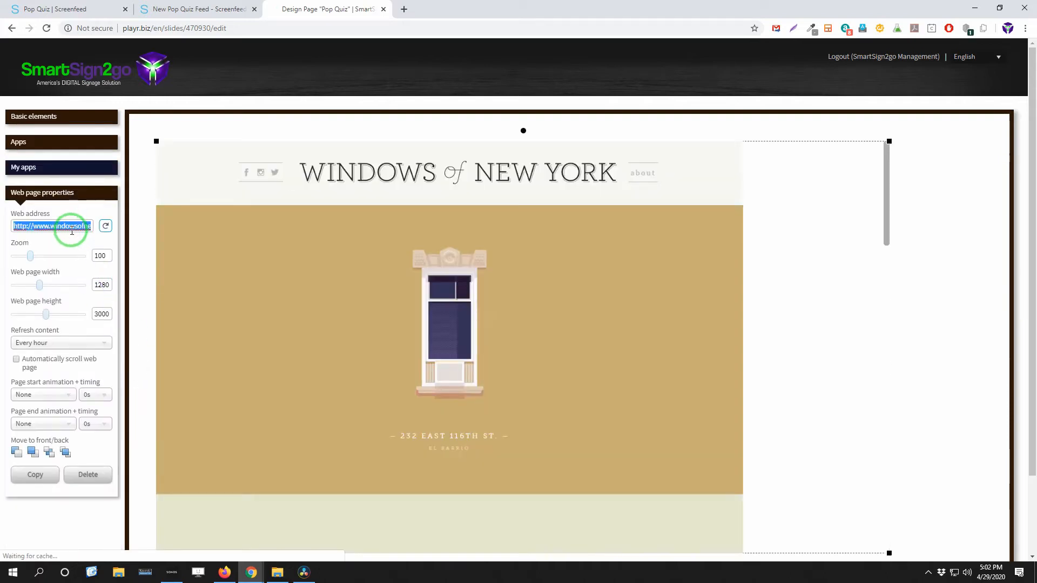
pyautogui.hotkey('ctrl', 'v')
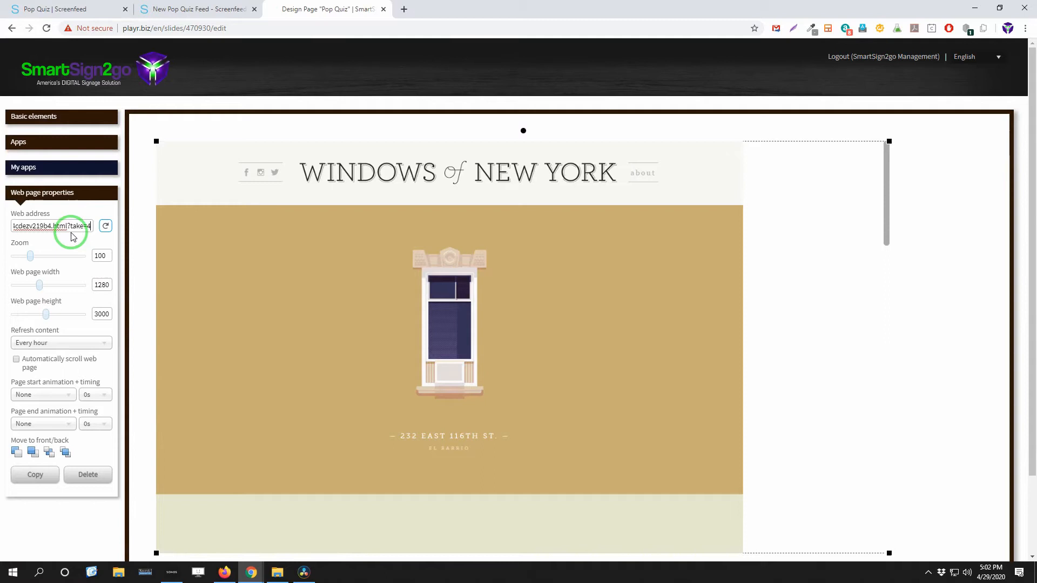
pyautogui.click(105, 227)
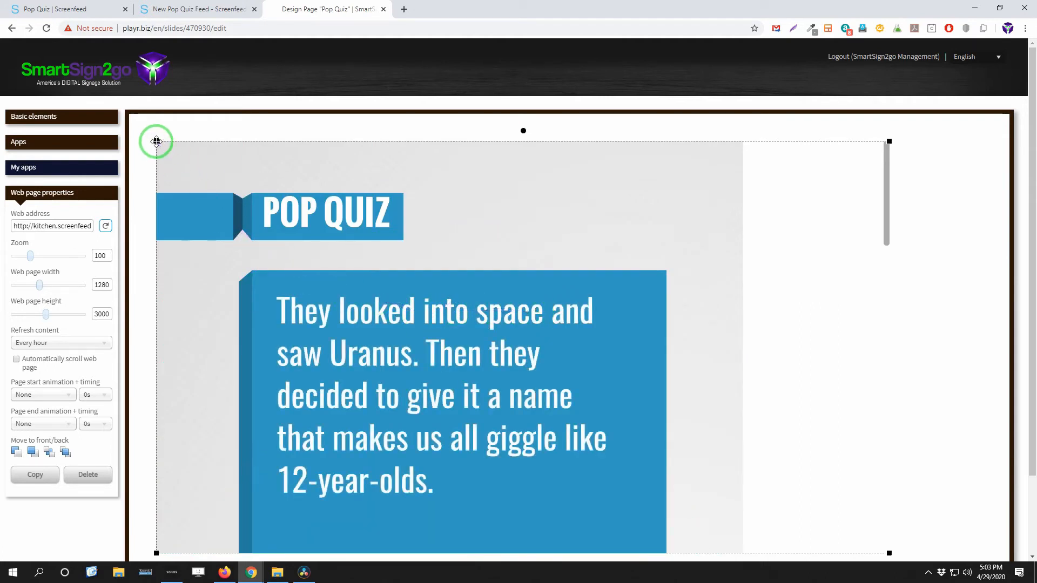
# Resize the web page element to fill the entire 1920 × 1080 design page.
pyautogui.moveTo(156, 141)
pyautogui.mouseDown()
pyautogui.moveTo(153, 131)
pyautogui.moveTo(166, 146)
pyautogui.mouseUp()
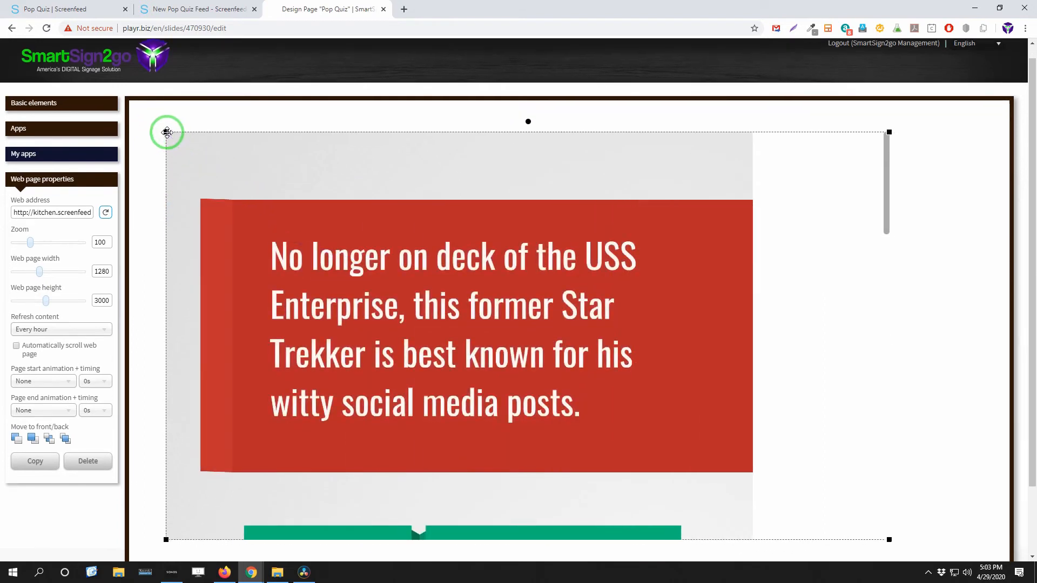
pyautogui.scroll(-1, 437, 280)
pyautogui.scroll(-1, 438, 281)
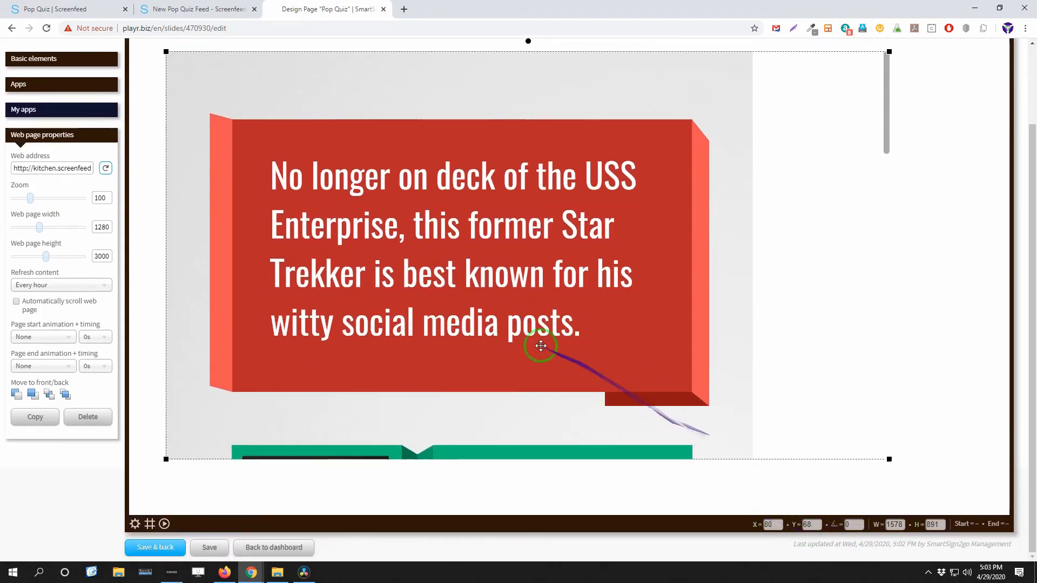
pyautogui.click(513, 302)
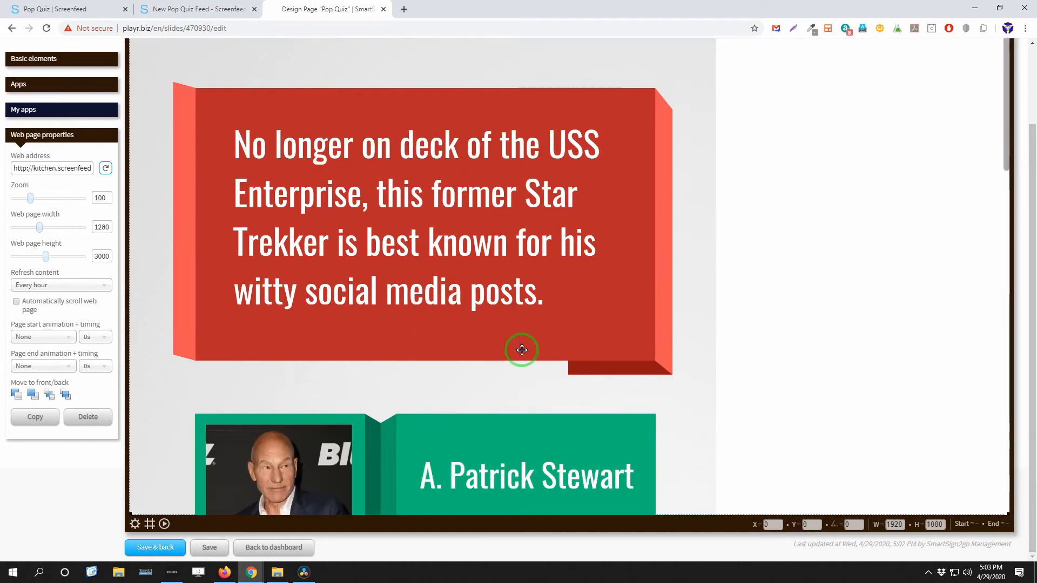
# Set the element's web page width to 1920 and its web page height to 1080.
pyautogui.scroll(1, 389, 316)
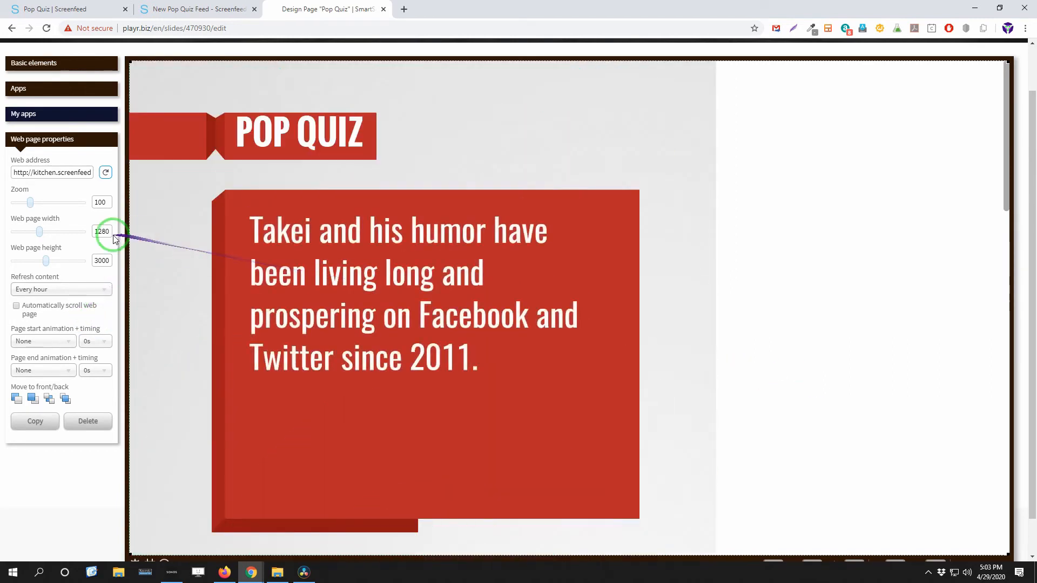
pyautogui.click(106, 235)
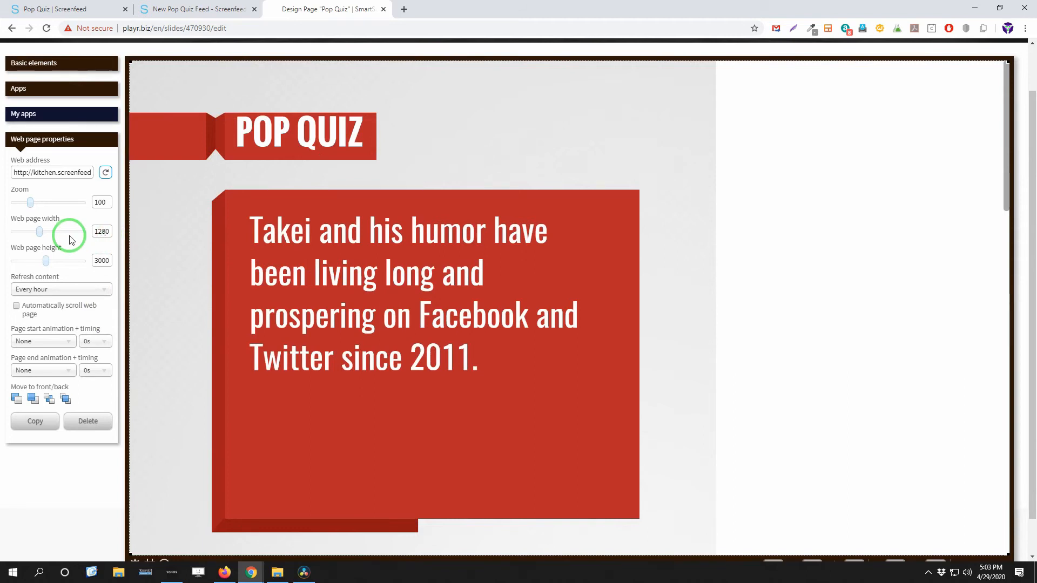
pyautogui.hotkey('ctrl', 'a')
pyautogui.write('1920')
pyautogui.press('Return')
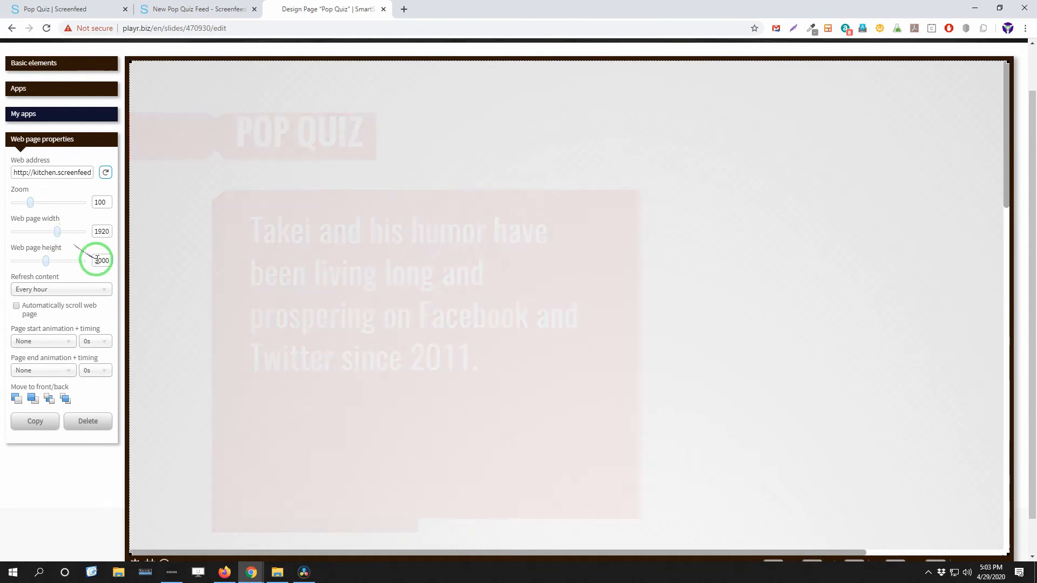
pyautogui.click(100, 261)
pyautogui.hotkey('ctrl', 'a')
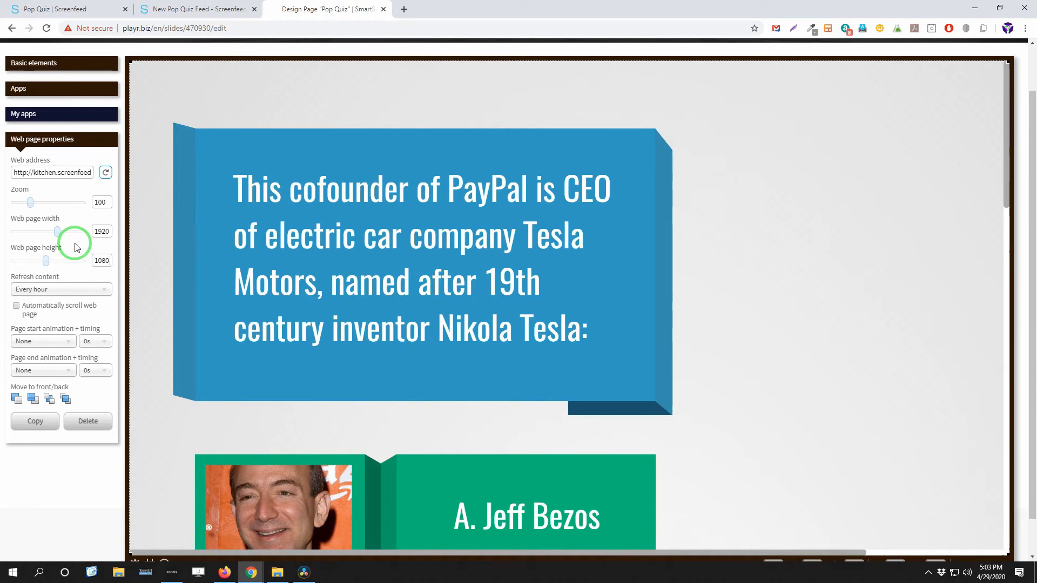
pyautogui.press('Return')
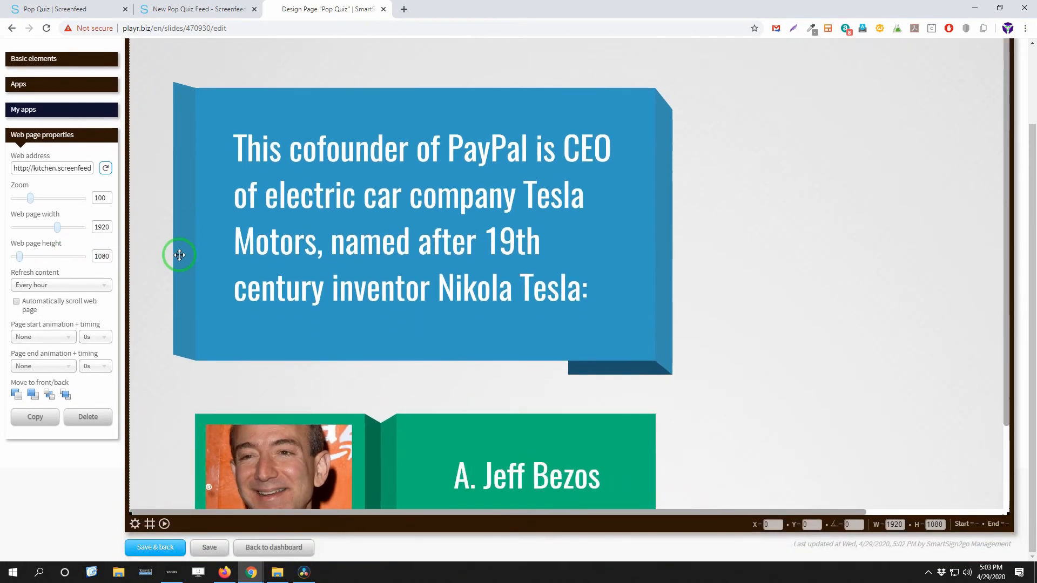
# Set the content refresh to every time the page is shown, and save the page back to the dashboard.
pyautogui.click(74, 291)
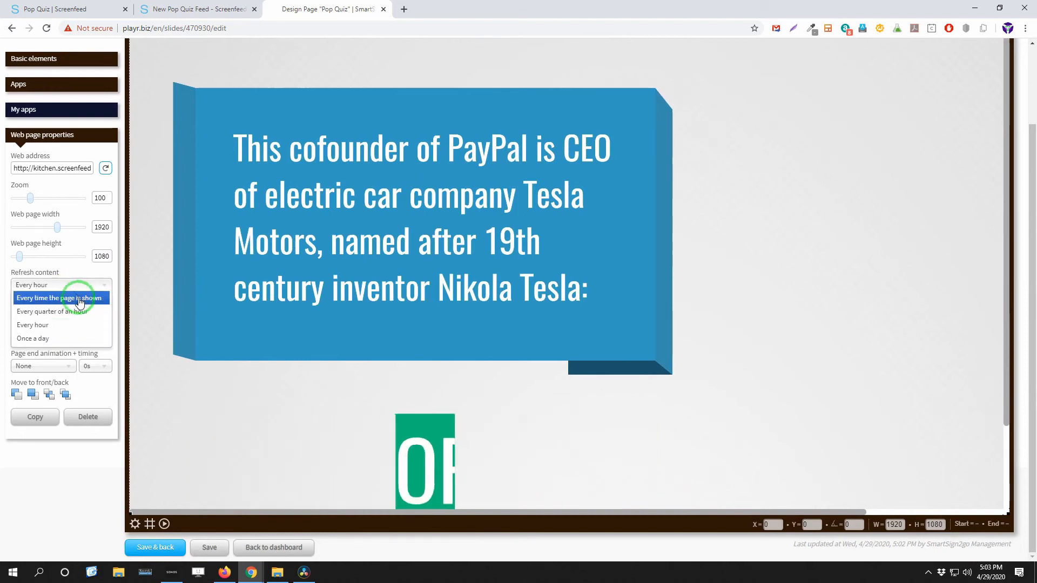
pyautogui.click(80, 299)
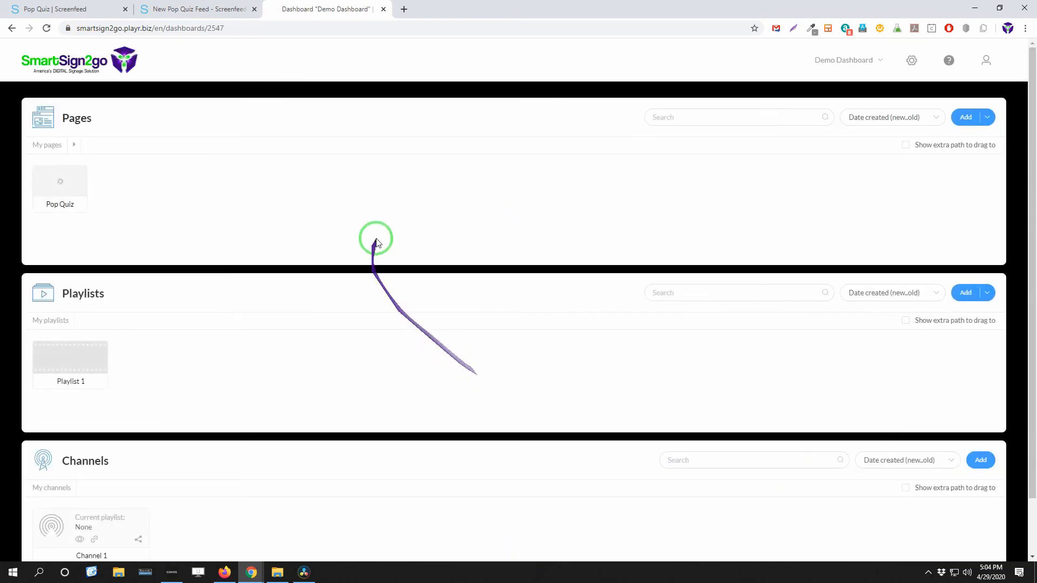
# Add the Pop Quiz page to Playlist 1 and save its playback duration as 30 seconds.
pyautogui.moveTo(64, 184); pyautogui.dragTo(119, 353)
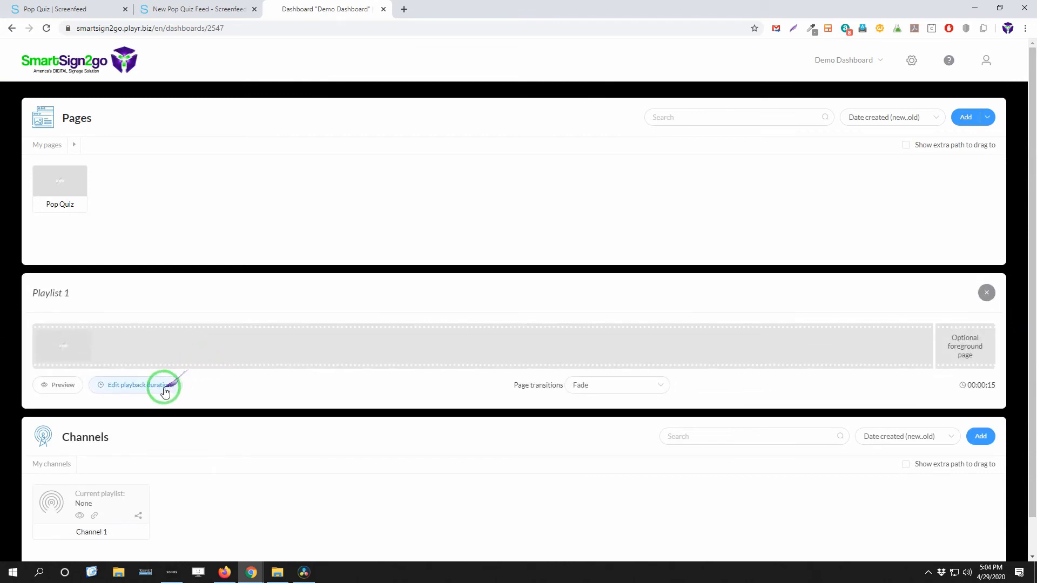
pyautogui.click(144, 387)
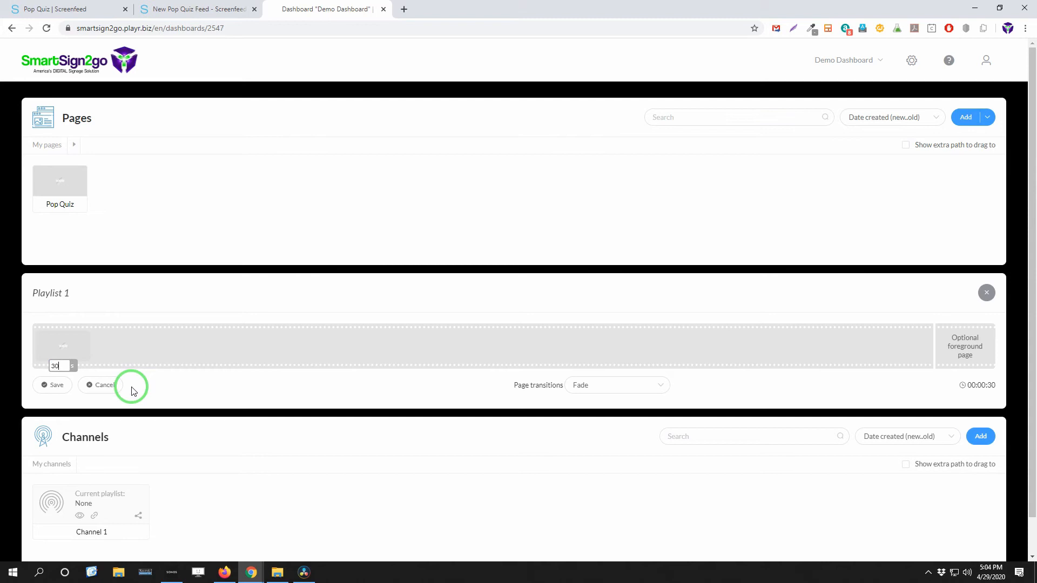
pyautogui.click(53, 385)
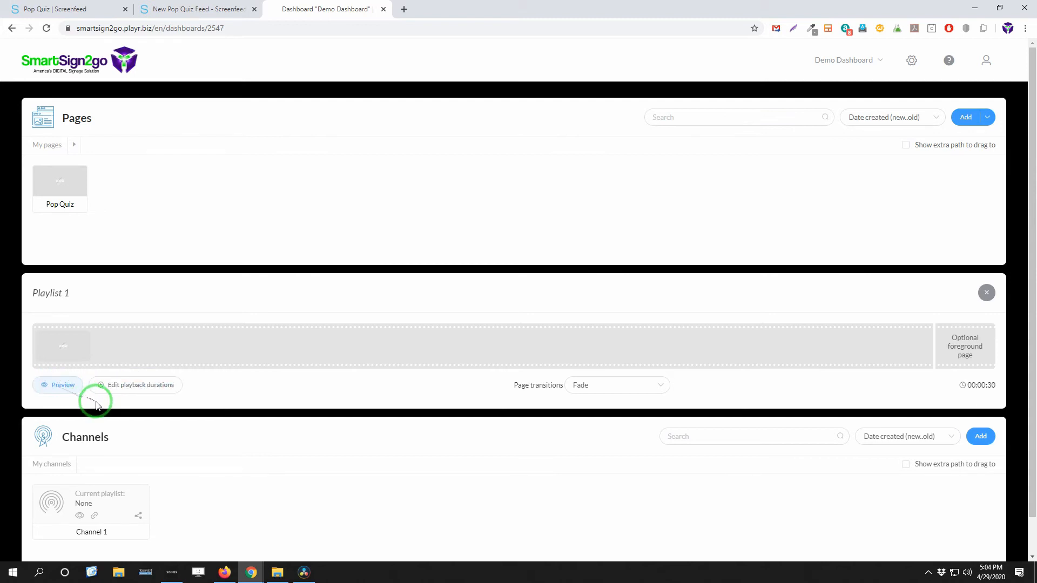
# Preview Playlist 1, close that preview, and open the preview of Channel 1.
pyautogui.click(53, 387)
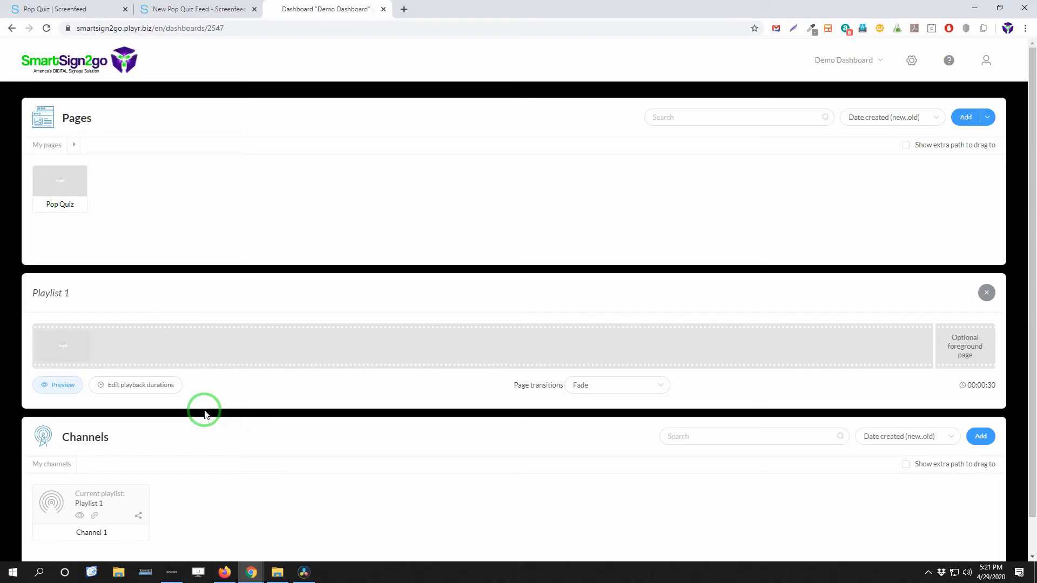
pyautogui.click(82, 388)
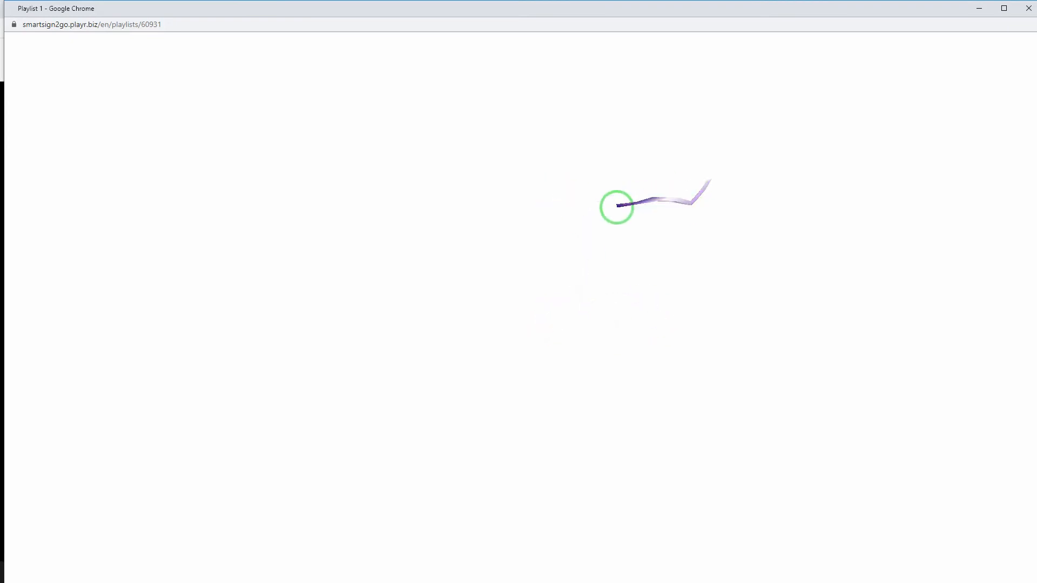
pyautogui.click(1028, 8)
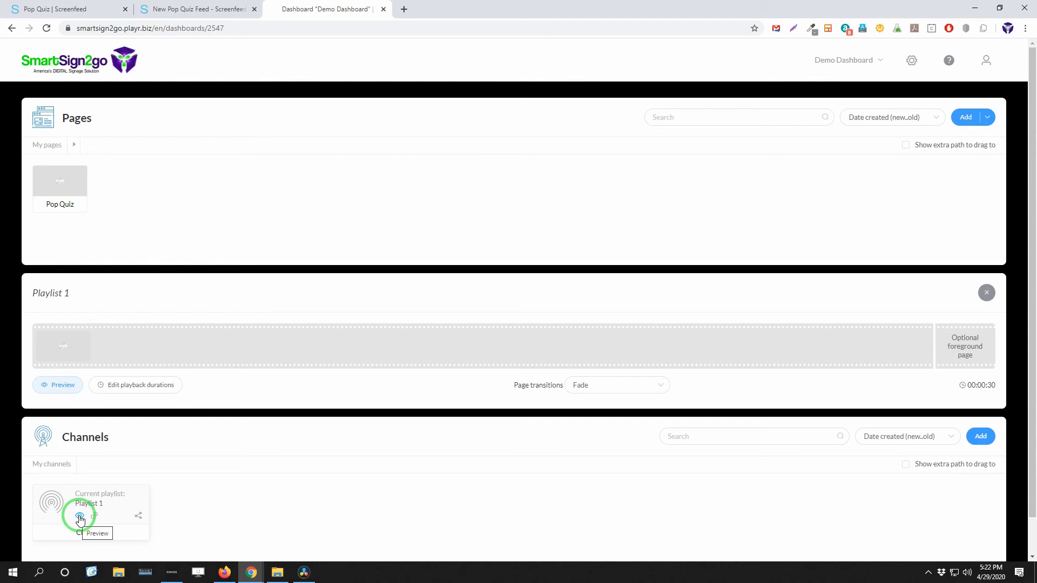
pyautogui.click(80, 518)
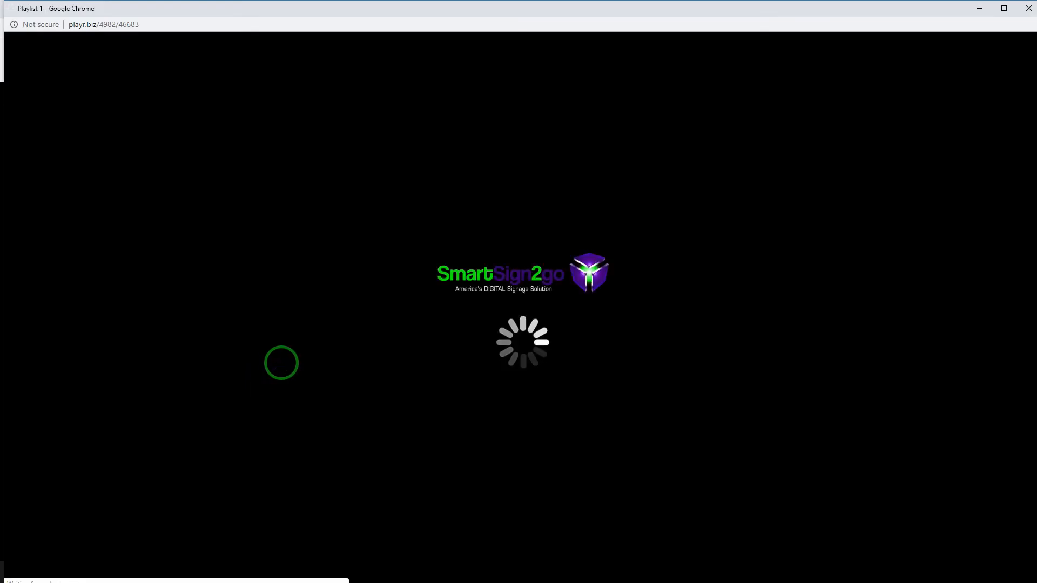